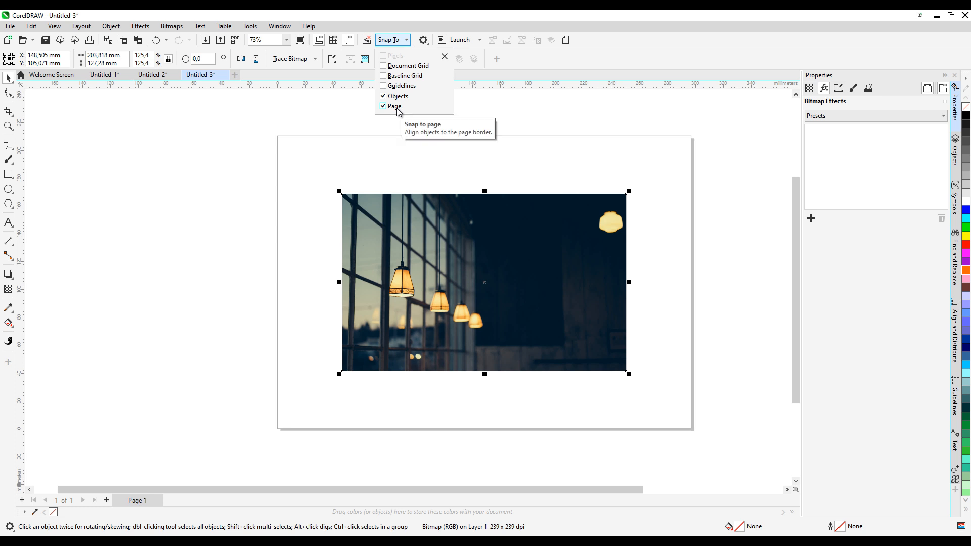
Enlarge the lamp photo proportionally from its centre until it spans the page width, about 297 mm wide.
left_click(631, 196)
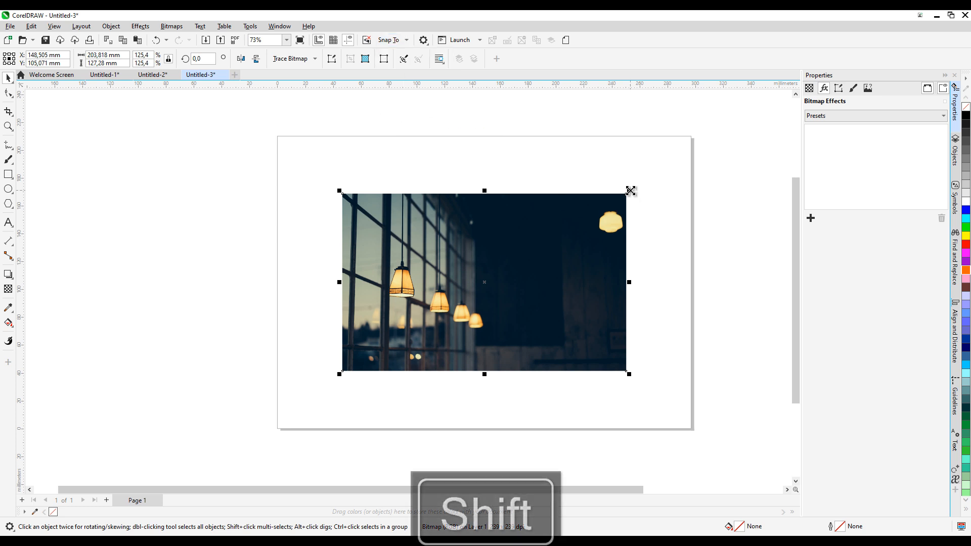
left_click_drag(631, 191, 694, 138)
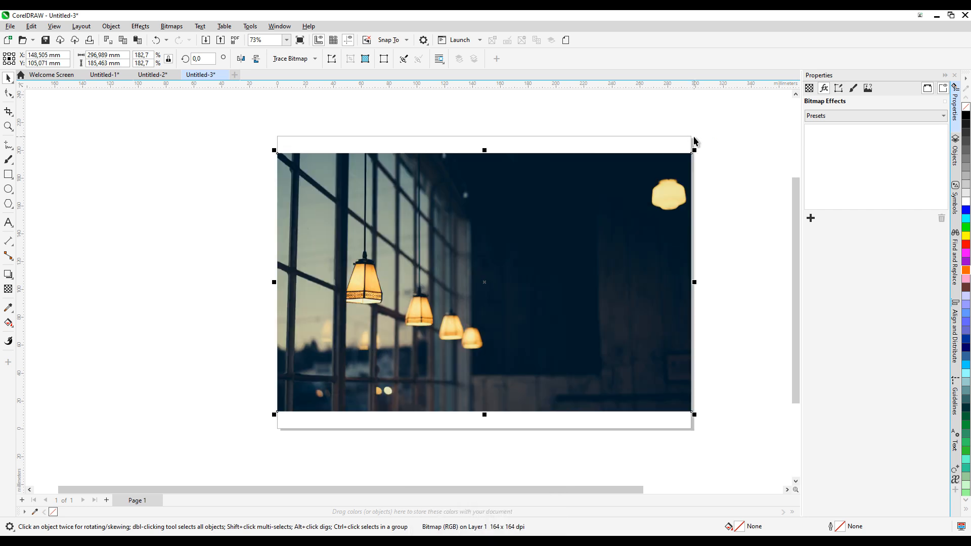
Draw a rectangle about 22 by 41 mm under the left half of the largest lamp and give it a red outline.
scroll(405, 288, "up", 2)
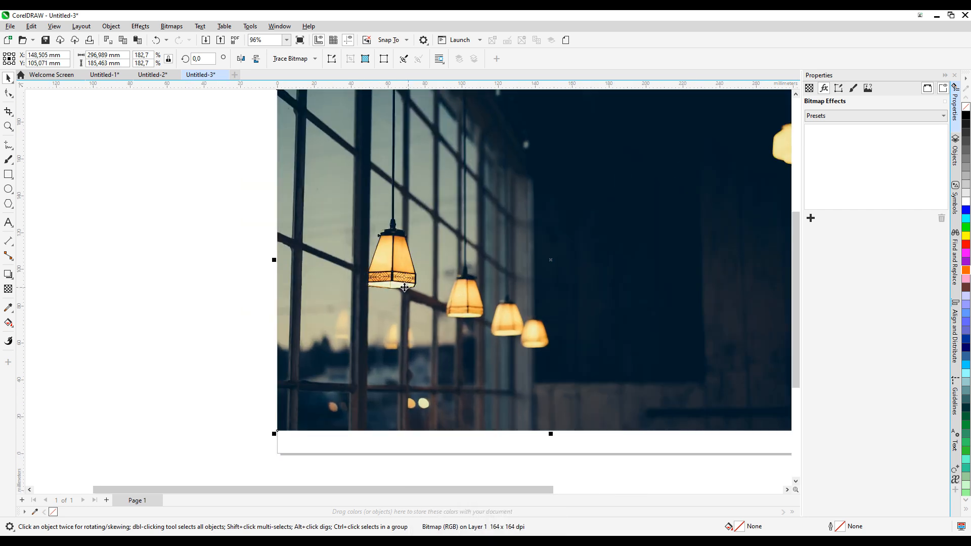
left_click(8, 175)
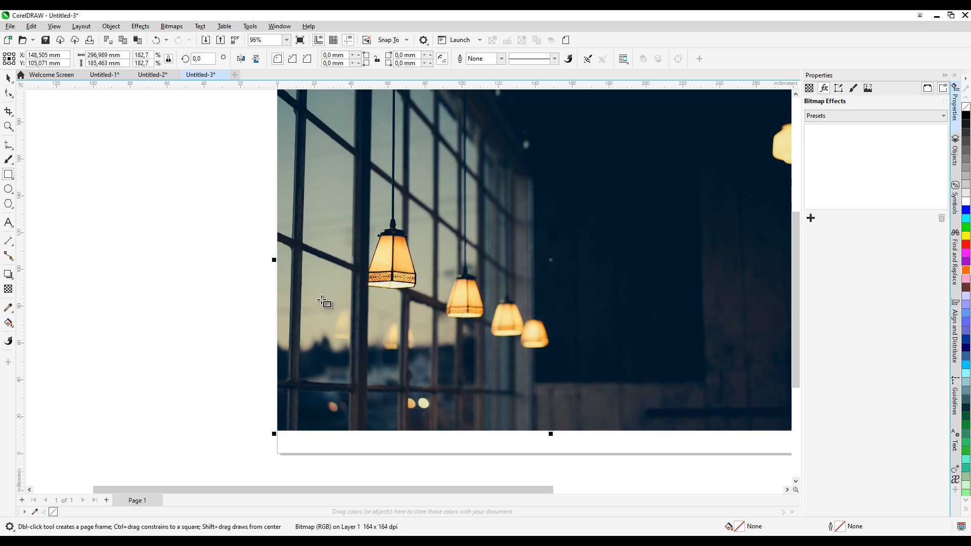
scroll(385, 304, "up", 1)
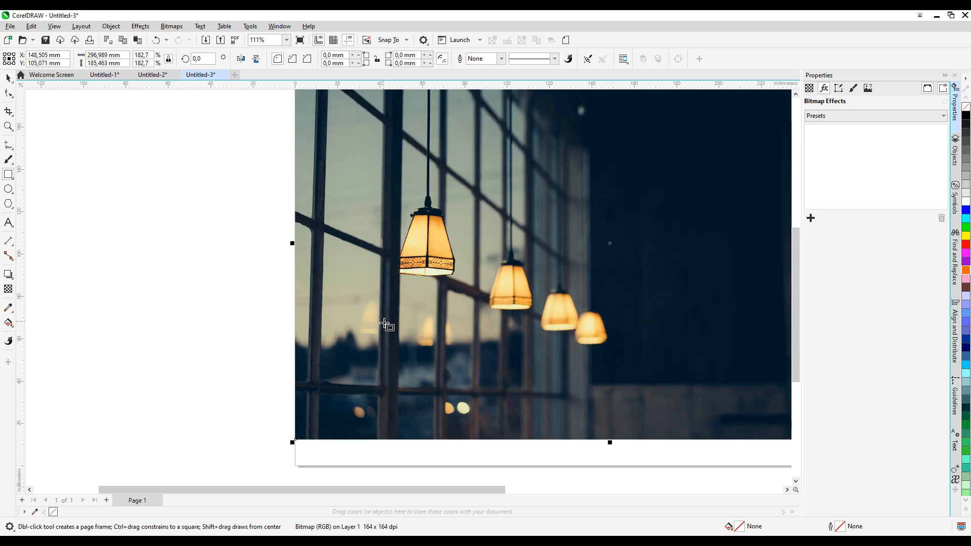
left_click_drag(380, 355, 427, 269)
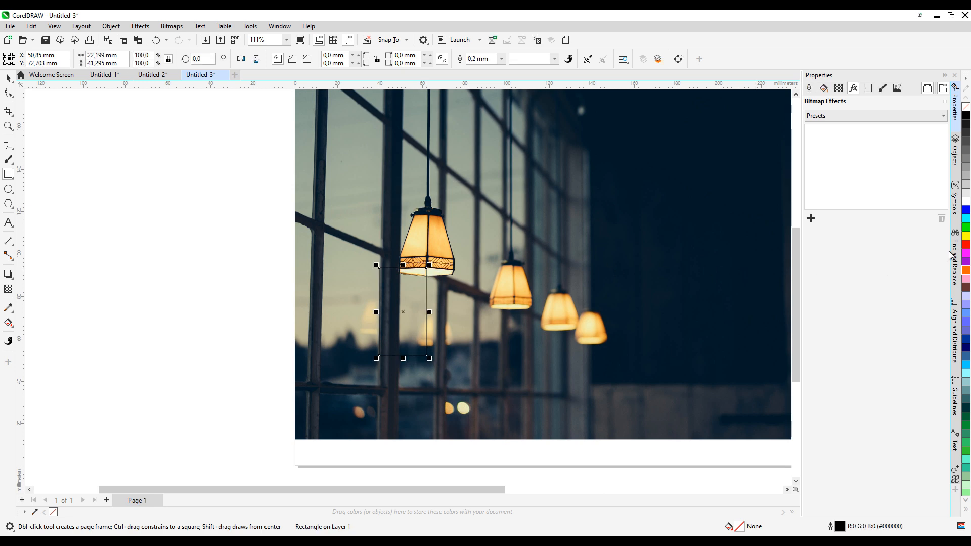
right_click(966, 245)
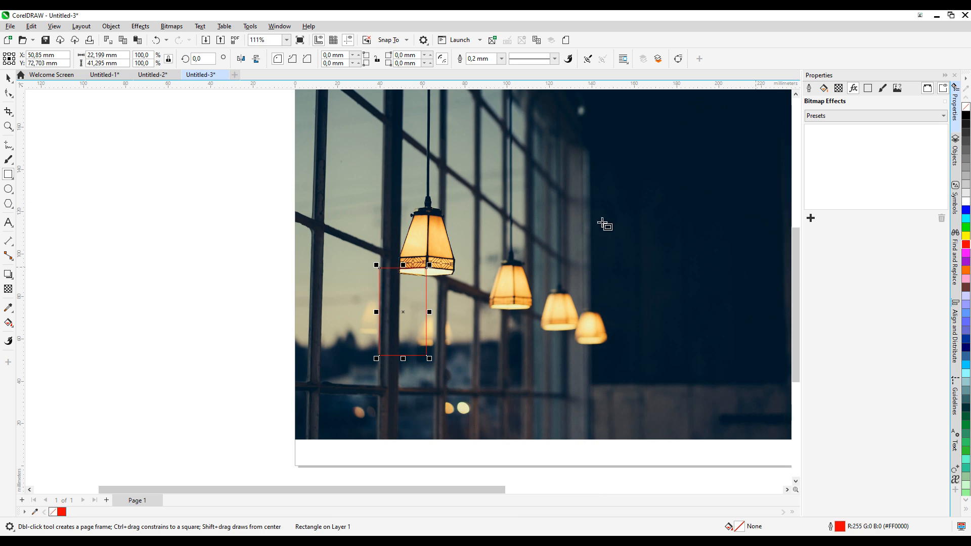
Convert the rectangle to curves and move its upper-left node inward to the lamp shade's lower-left corner.
left_click(678, 59)
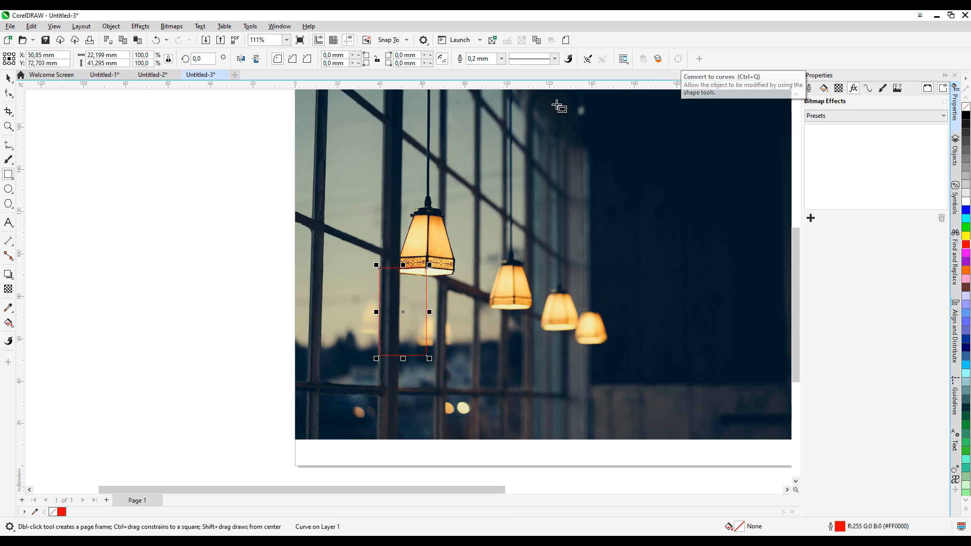
left_click(10, 95)
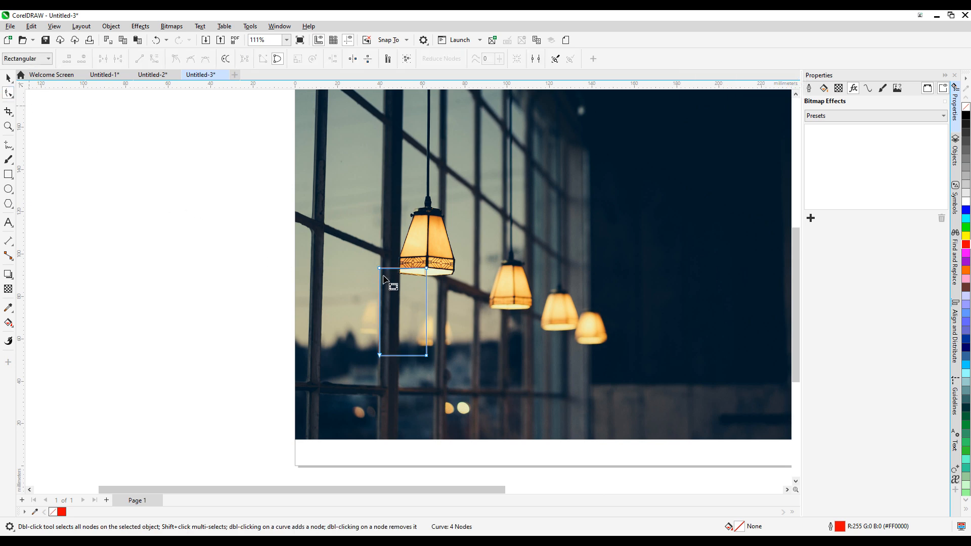
left_click_drag(380, 269, 400, 269)
key("Right")
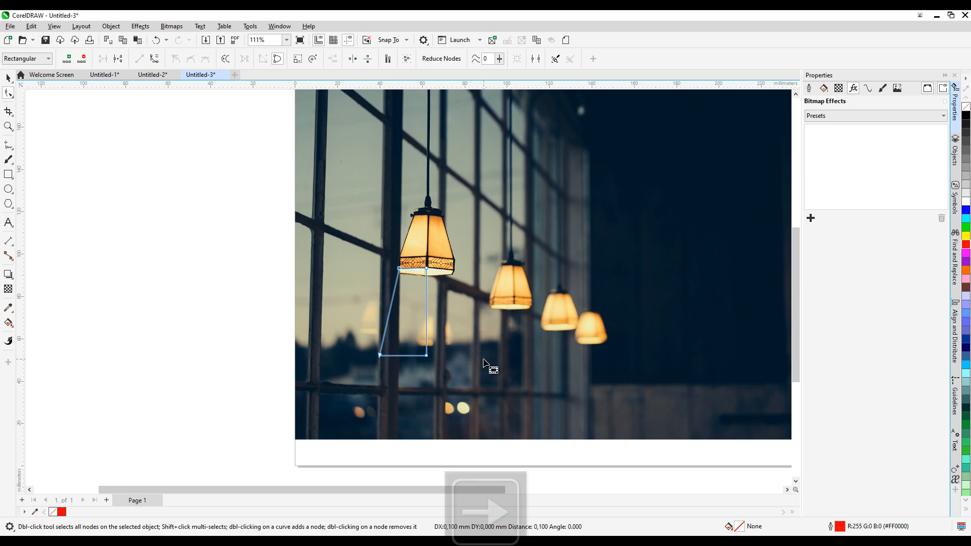
Mirror a copy of the shape horizontally to its right side and weld both halves into one light-cone shape.
left_click(8, 78)
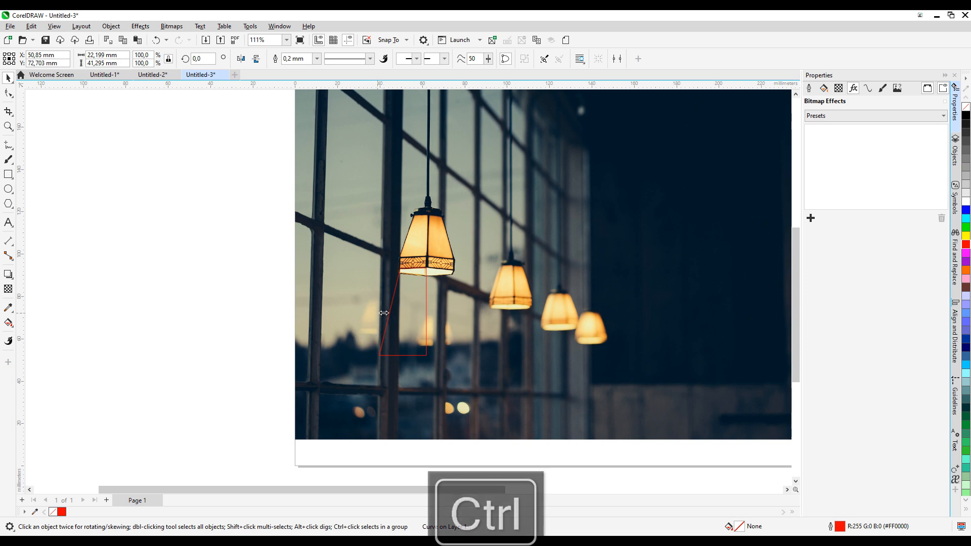
left_click_drag(377, 312, 450, 307)
right_click(451, 307)
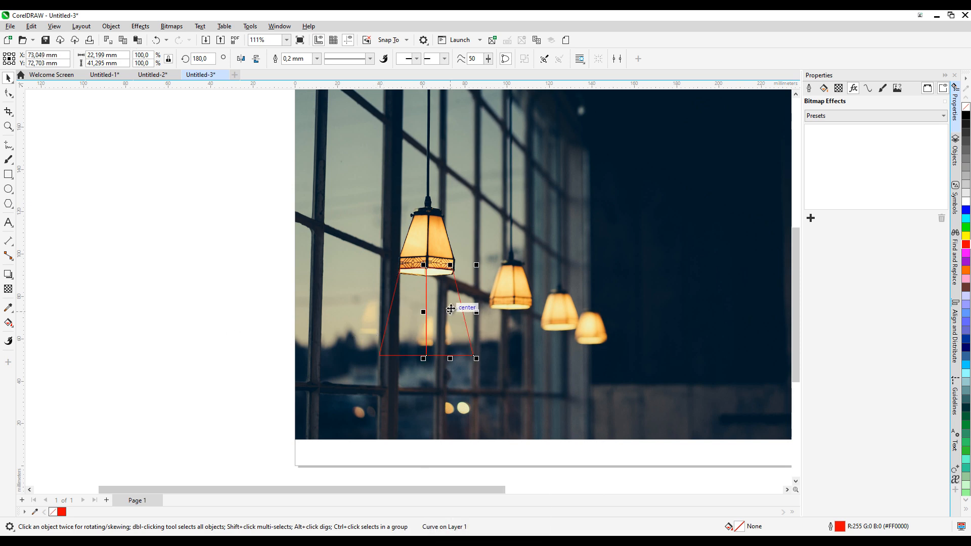
left_click(409, 302, "shift")
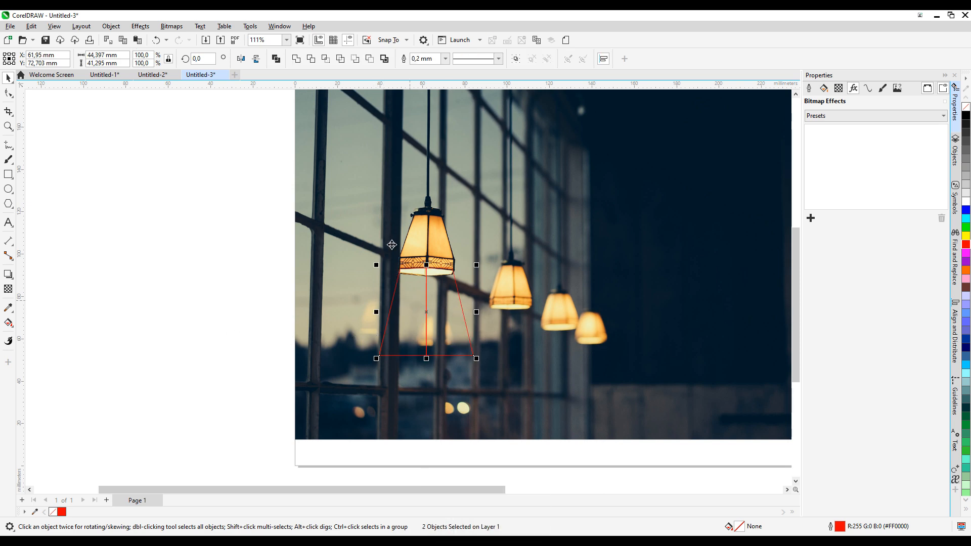
left_click(296, 60)
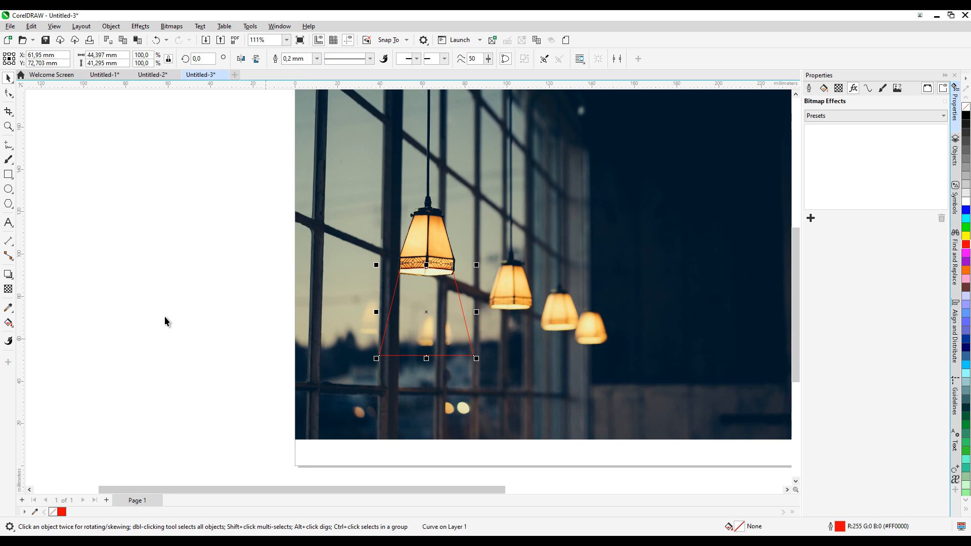
Fill the cone with the pale glow colour #EEF0D8 sampled from the lamp's lower rim and remove its outline.
left_click(9, 308)
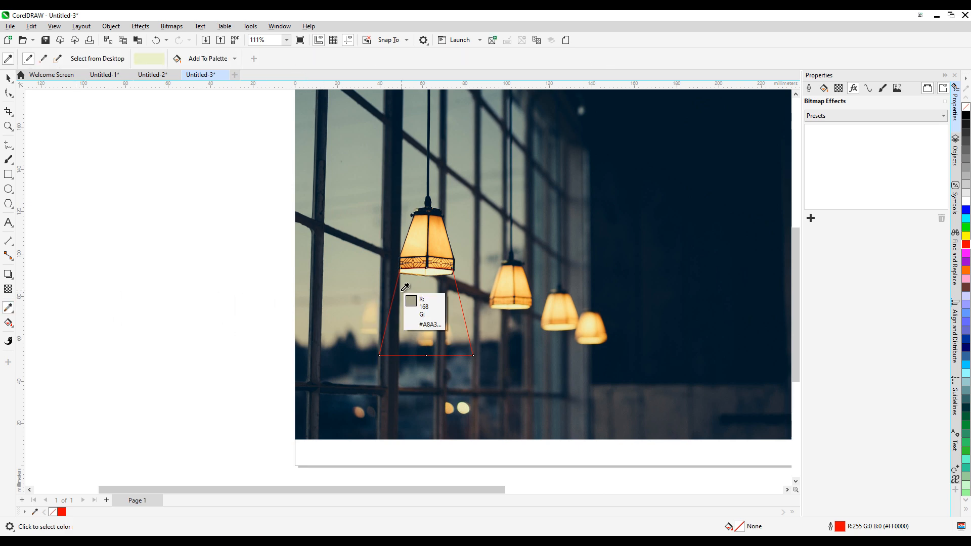
left_click(430, 273)
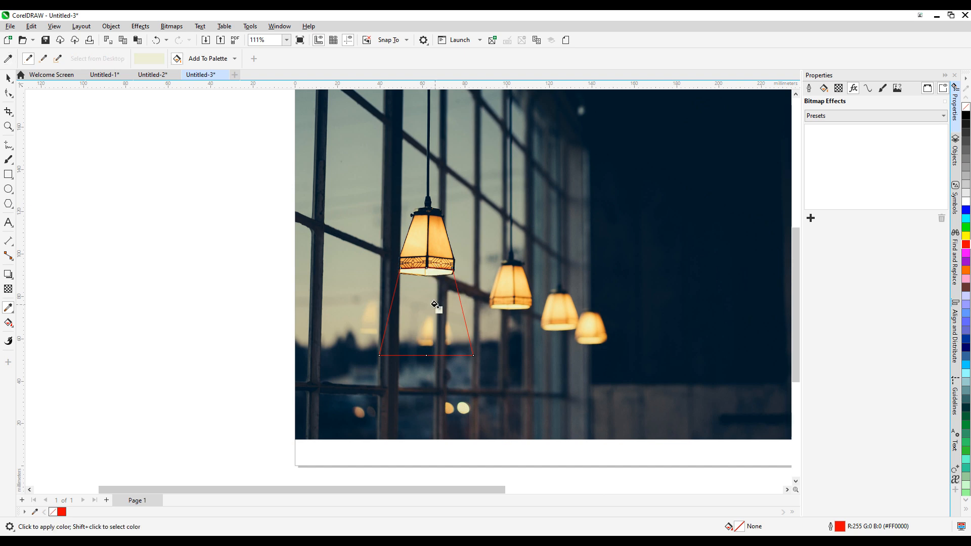
left_click(434, 305)
left_click(8, 77)
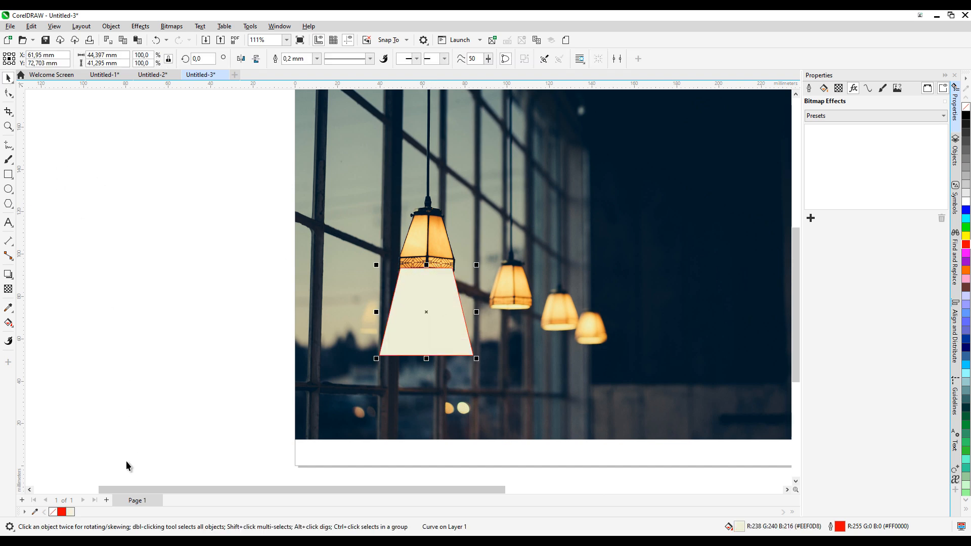
right_click(54, 512)
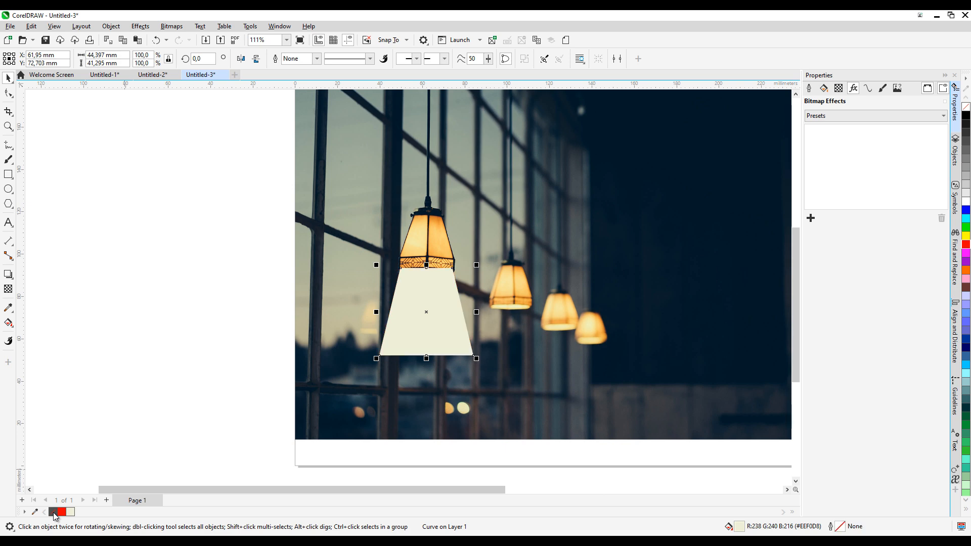
Apply a linear fountain transparency fading the cone from top to bottom, with the start node's transparency set to 30.
left_click(8, 289)
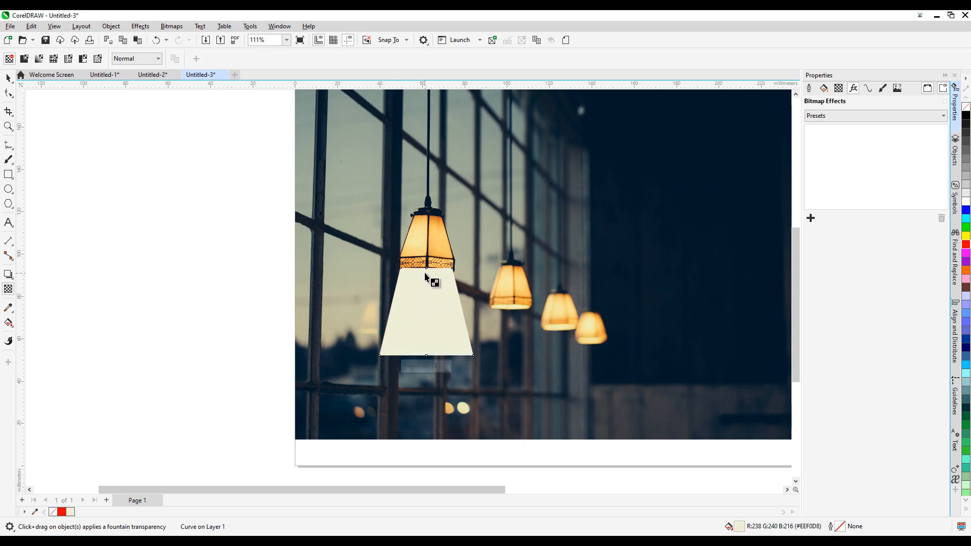
left_click_drag(426, 268, 427, 357)
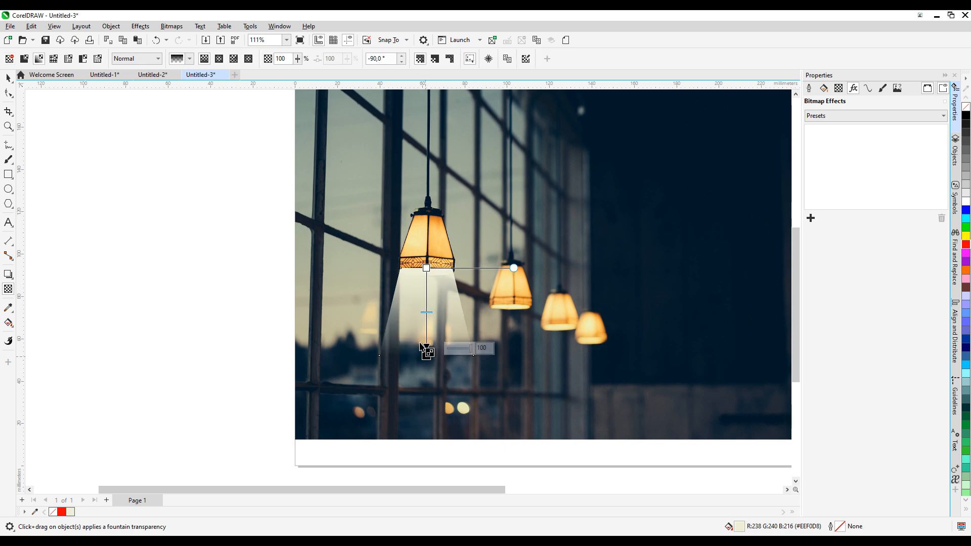
left_click(426, 268)
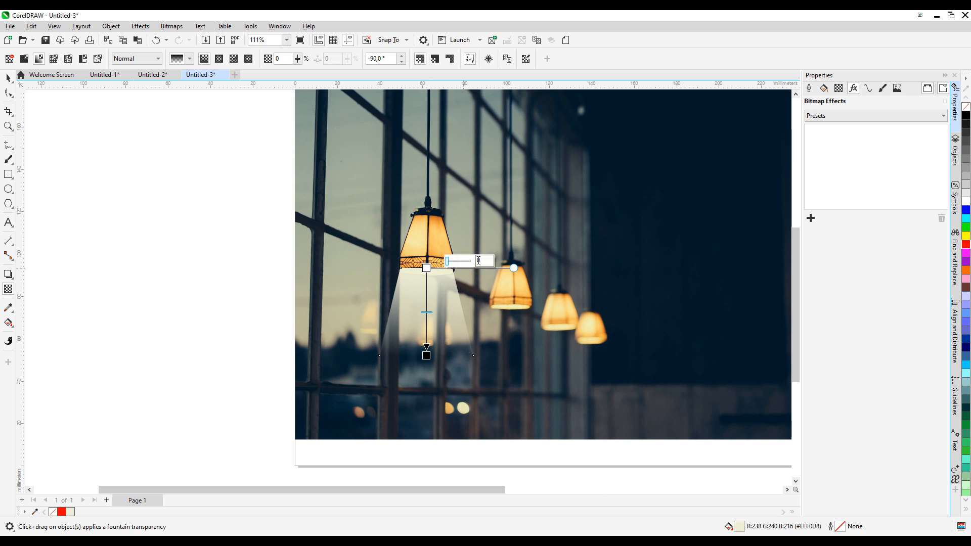
left_click(479, 260)
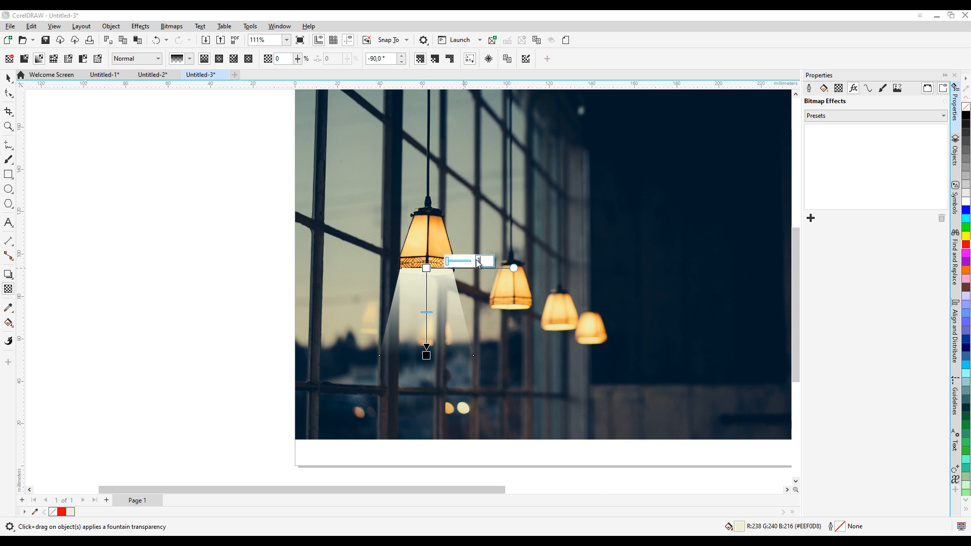
key("Return")
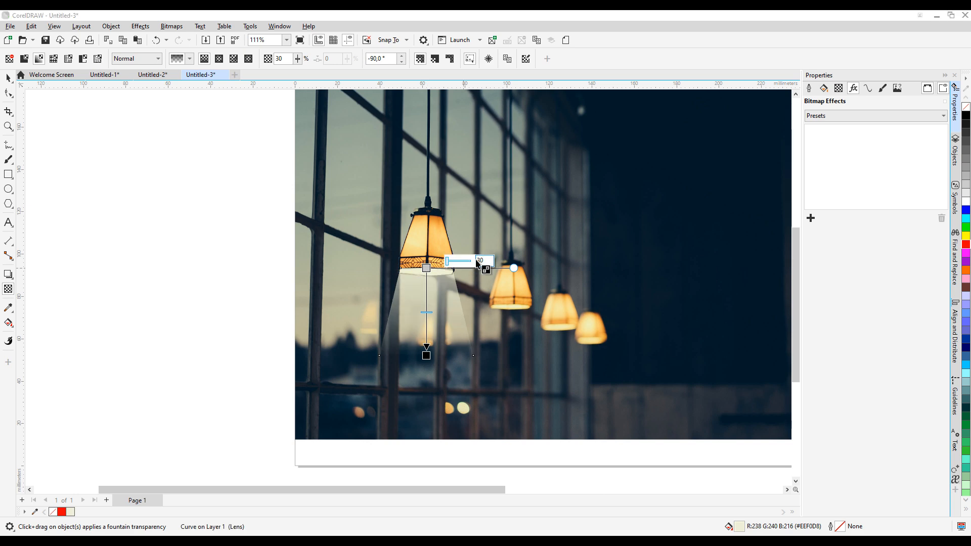
Nudge the light cone about 1.5 mm down and 0.2 mm to the right to align it with the lamp's lower rim.
left_click(8, 78)
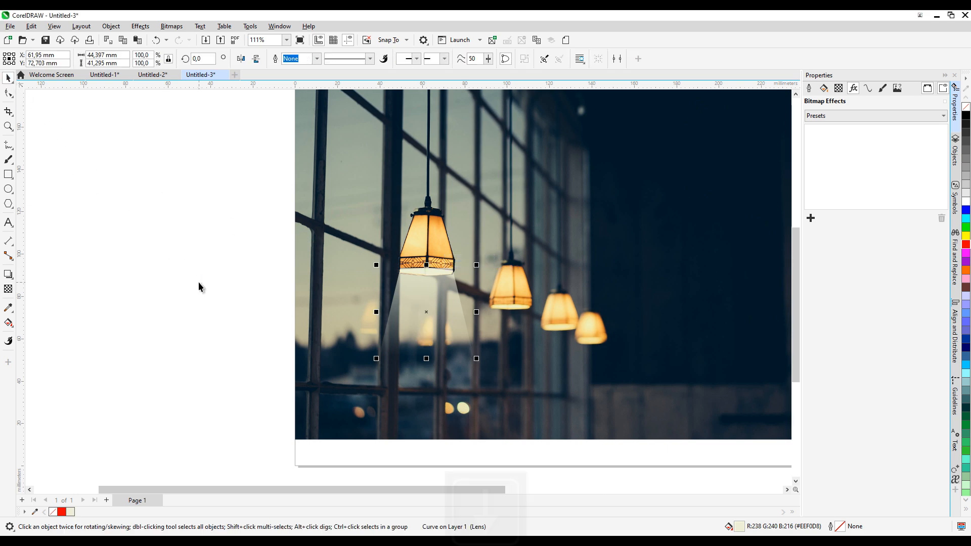
key("Down")
key("Down")
key("Down")
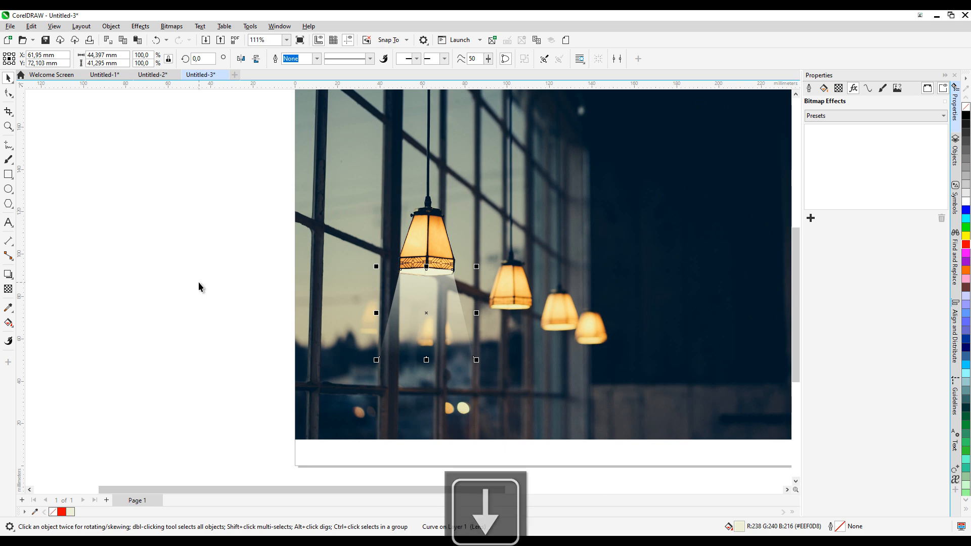
key("Right")
key("Down")
key("Down")
key("Down")
key("Down")
key("Down")
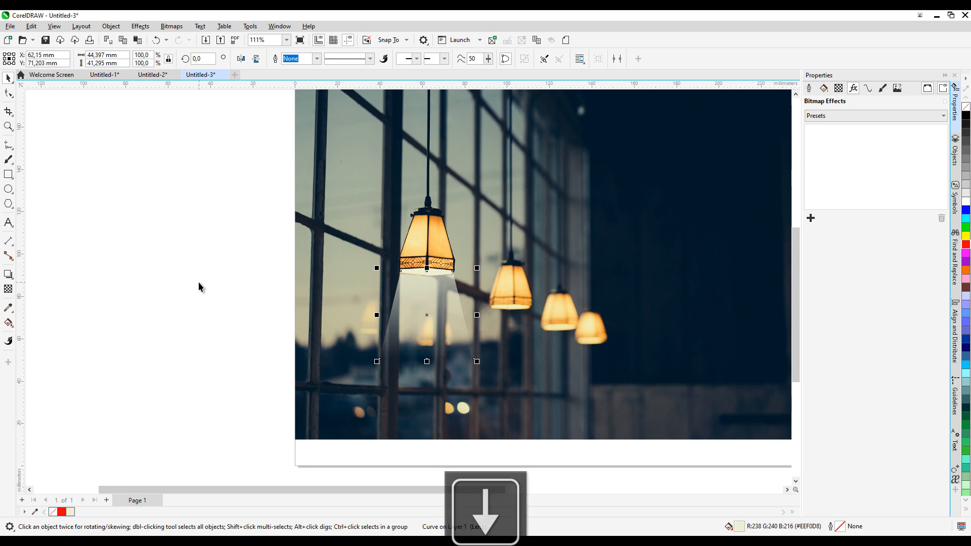
Copy the light cone beneath the second lamp, scale it to about 34.5 mm wide, and align it with the shade.
scroll(565, 354, "up", 1)
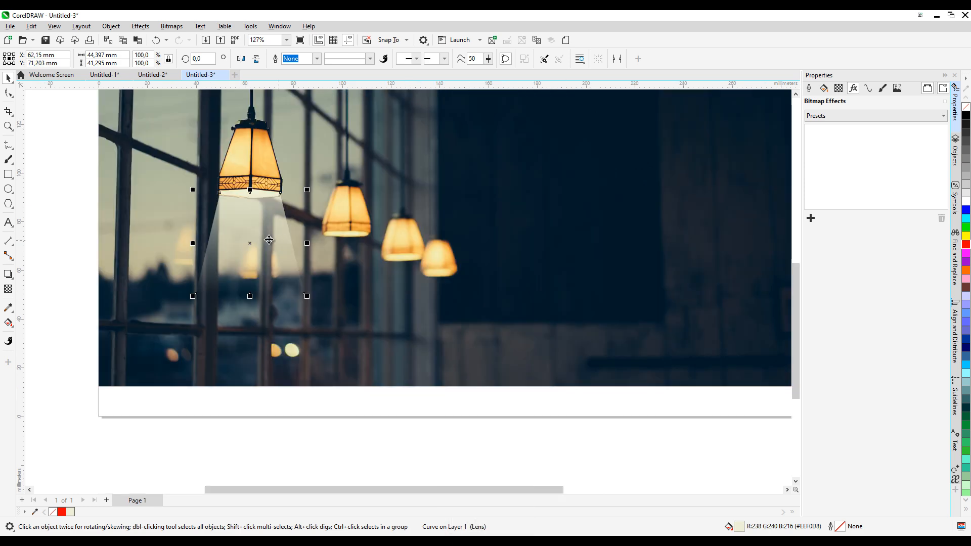
left_click_drag(270, 260, 348, 284)
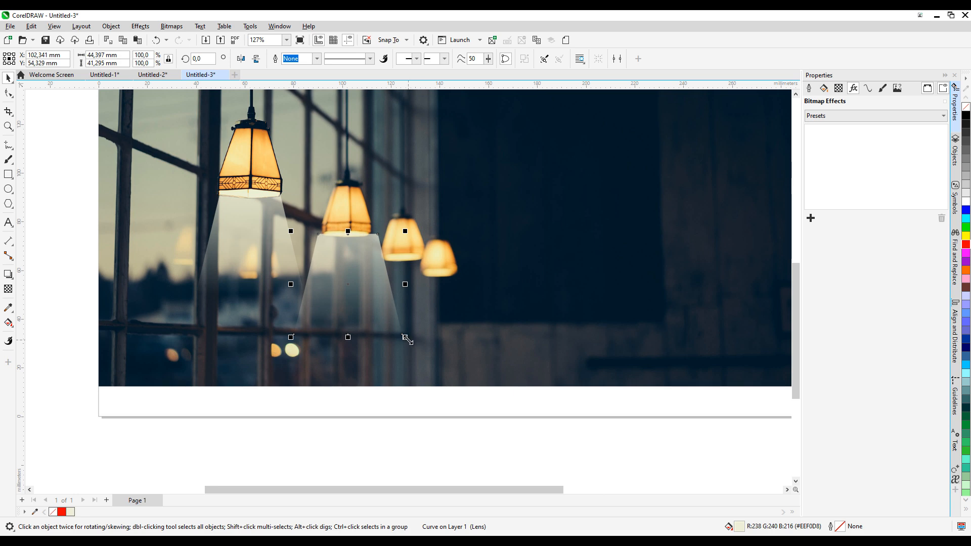
left_click_drag(406, 338, 389, 334)
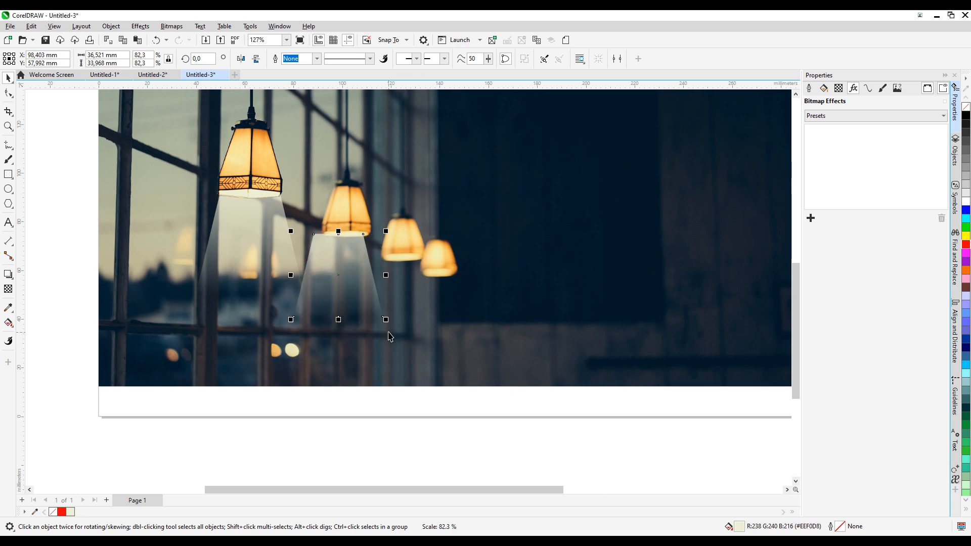
left_click_drag(344, 273, 353, 273)
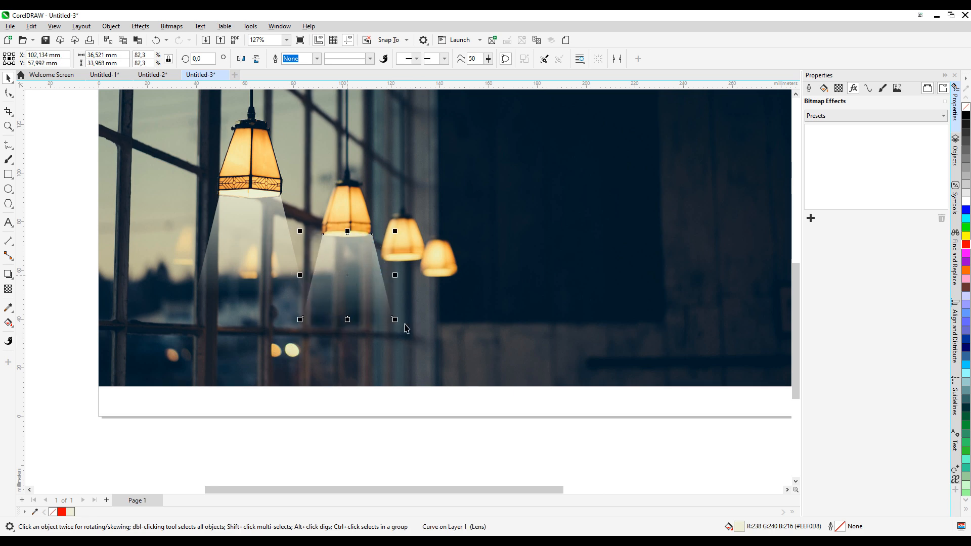
left_click_drag(395, 319, 391, 321)
key("Up")
key("Up")
key("Right")
key("Right")
key("Right")
key("Right")
key("Right")
key("Right")
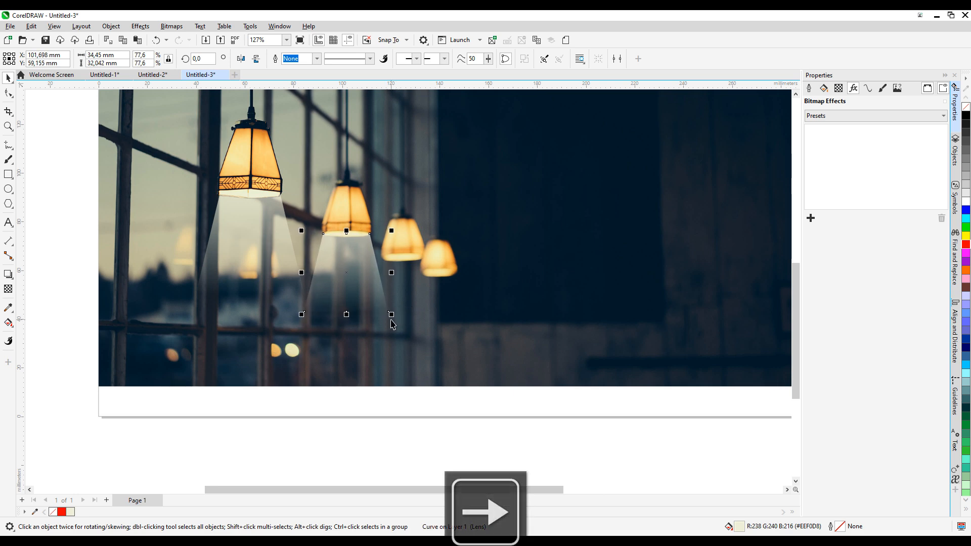
Copy the light cone beneath the third lamp, scale it to about 28.5 mm wide, and align it with the shade.
left_click_drag(360, 280, 412, 302)
left_click_drag(452, 341, 439, 344)
key("Right")
key("Down")
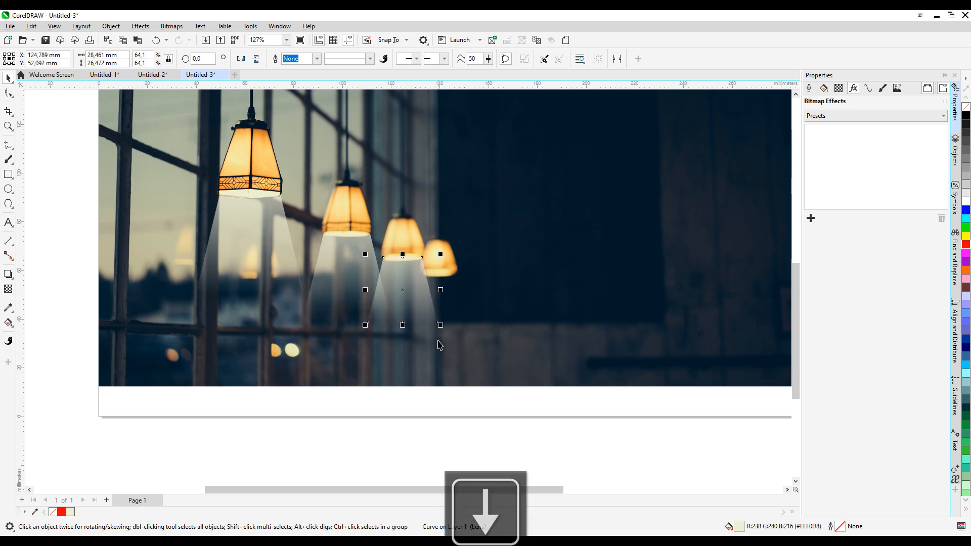
Copy the light cone beneath the fourth lamp, scale it to about 21.3 mm wide, and align it with the shade.
left_click_drag(405, 300, 464, 340)
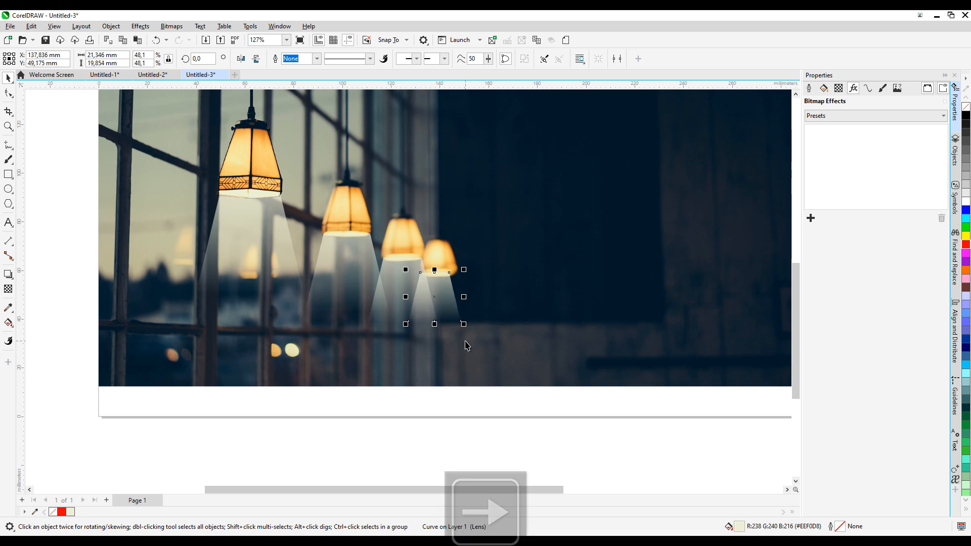
key("Up")
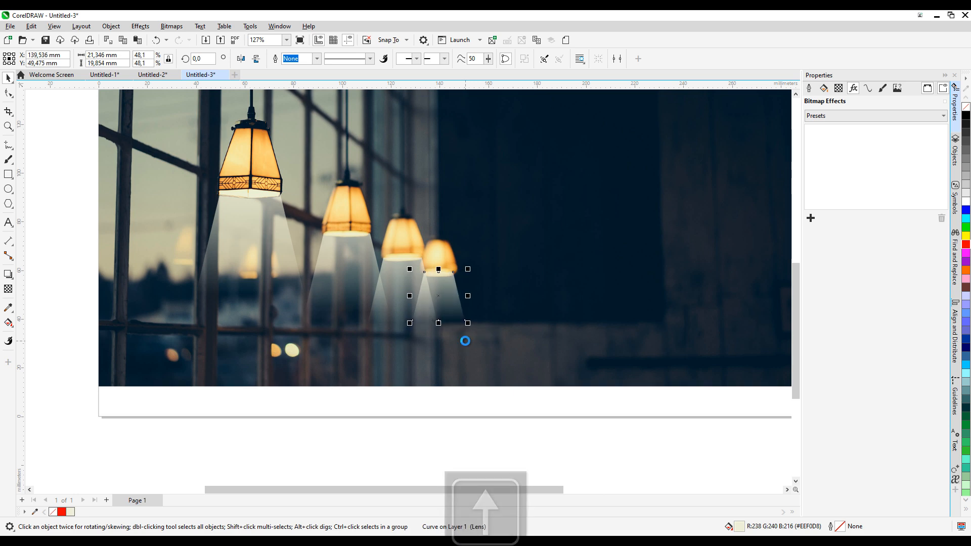
key("Left")
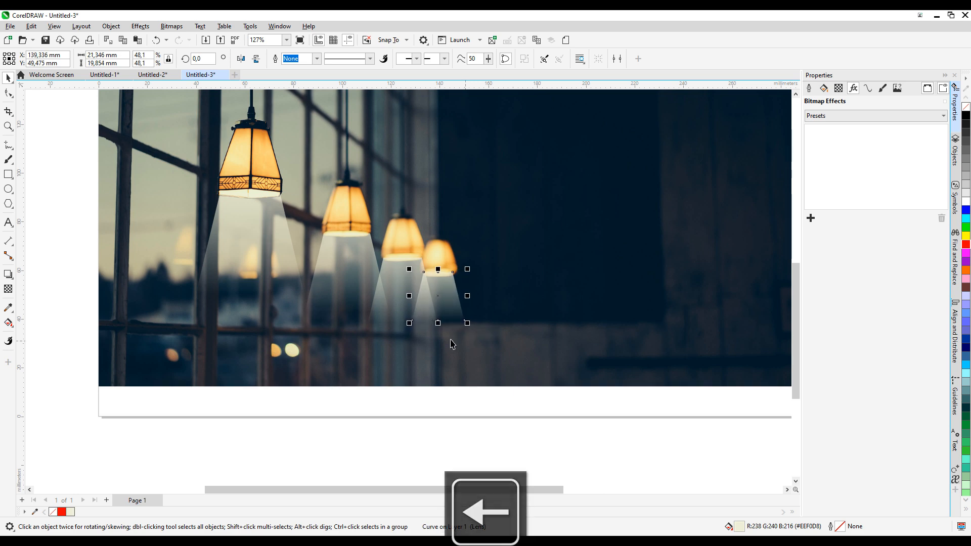
Apply a Gaussian Blur with a radius of 8 to the light cone beneath the first lamp.
left_click(254, 247)
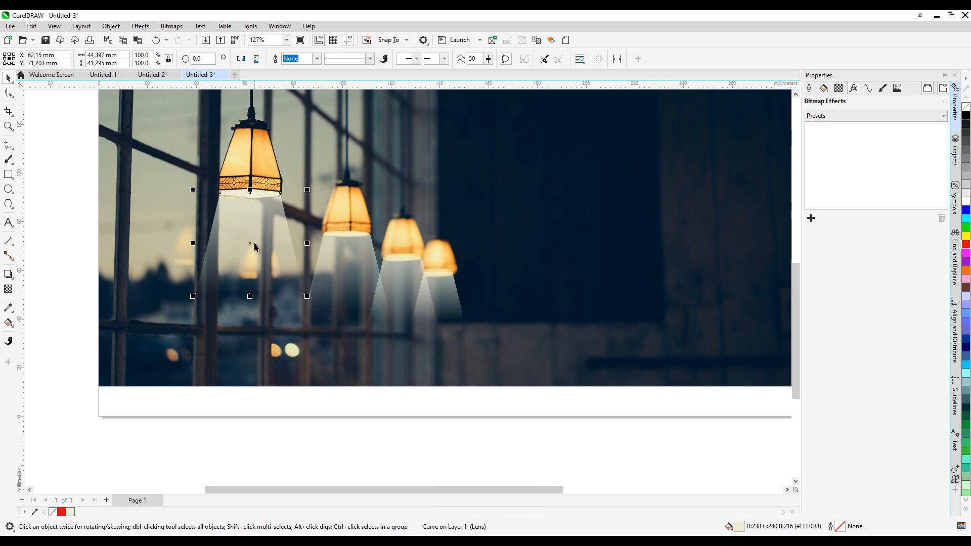
left_click(137, 27)
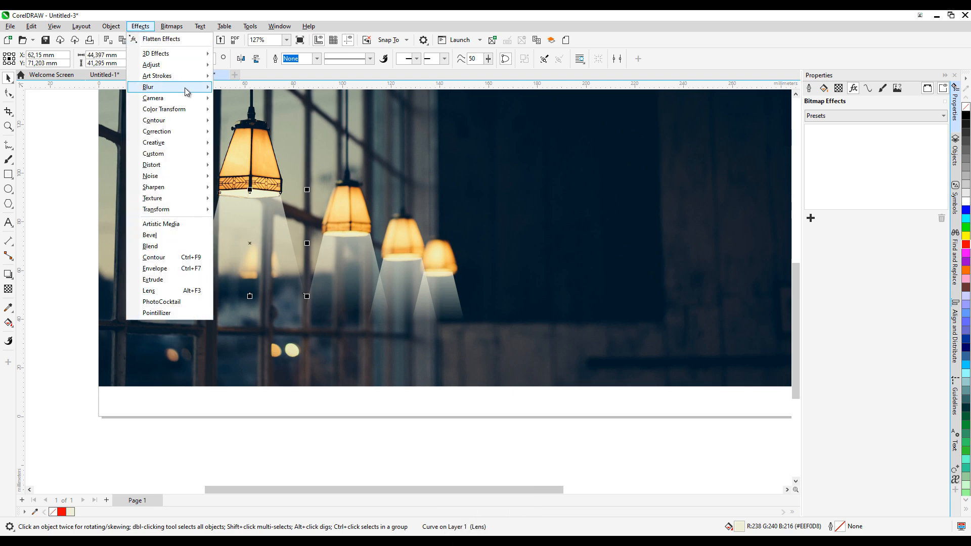
mouse_move(187, 90)
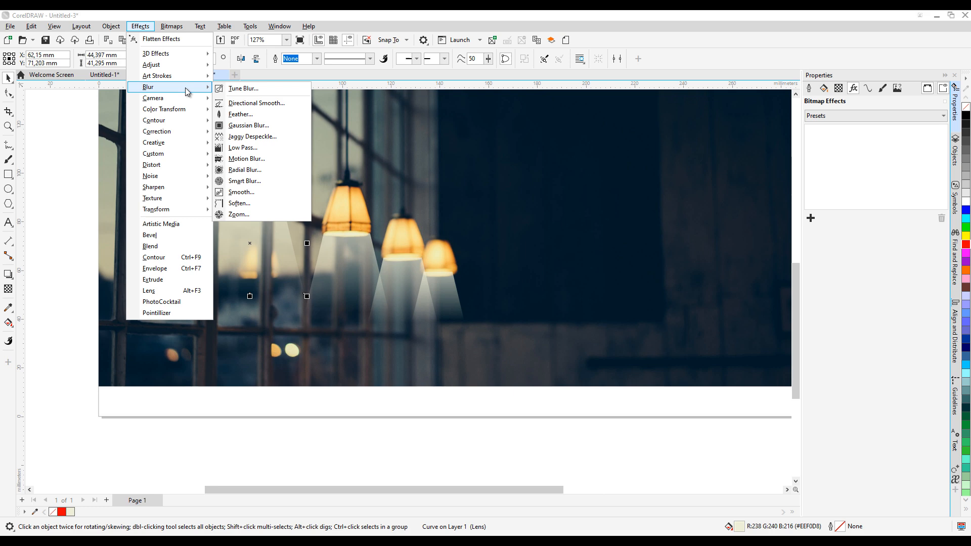
left_click(255, 128)
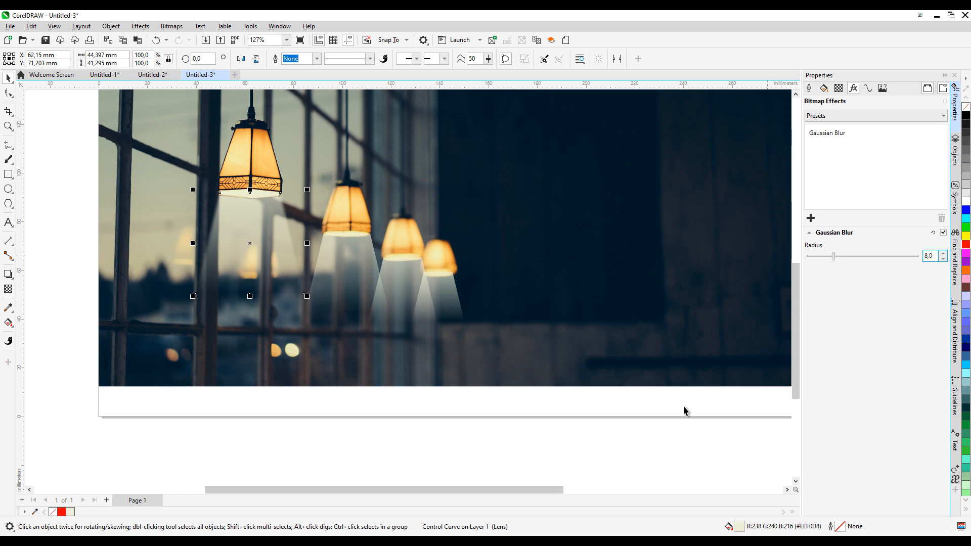
Nudge the second lamp's light cone 0.1 mm to the left and apply a Gaussian Blur with a radius of 10.
left_click(354, 288)
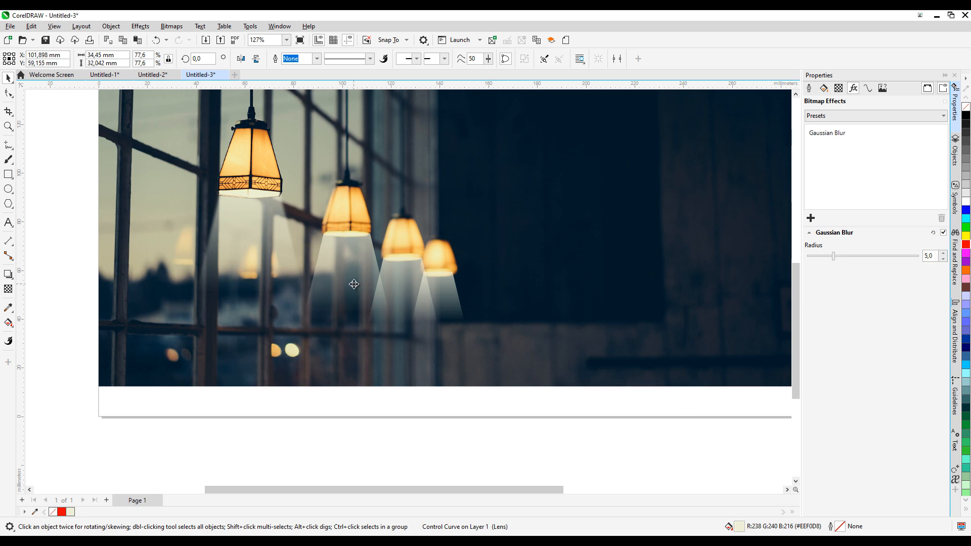
key("Left")
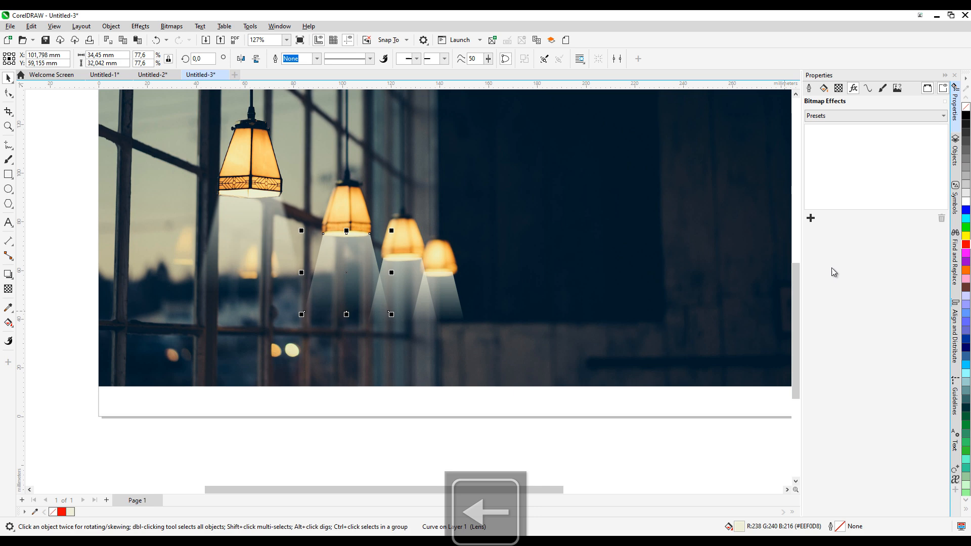
left_click(811, 218)
mouse_move(825, 267)
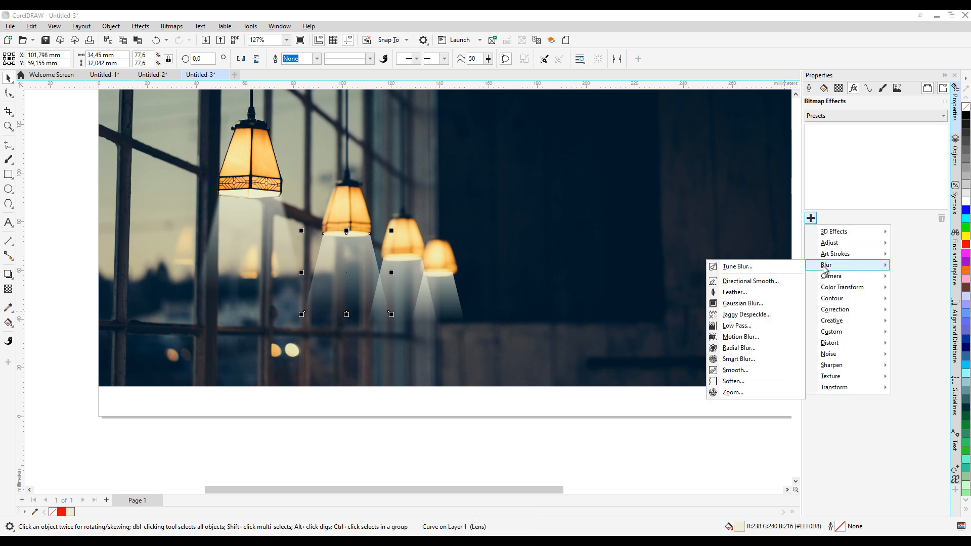
left_click(759, 304)
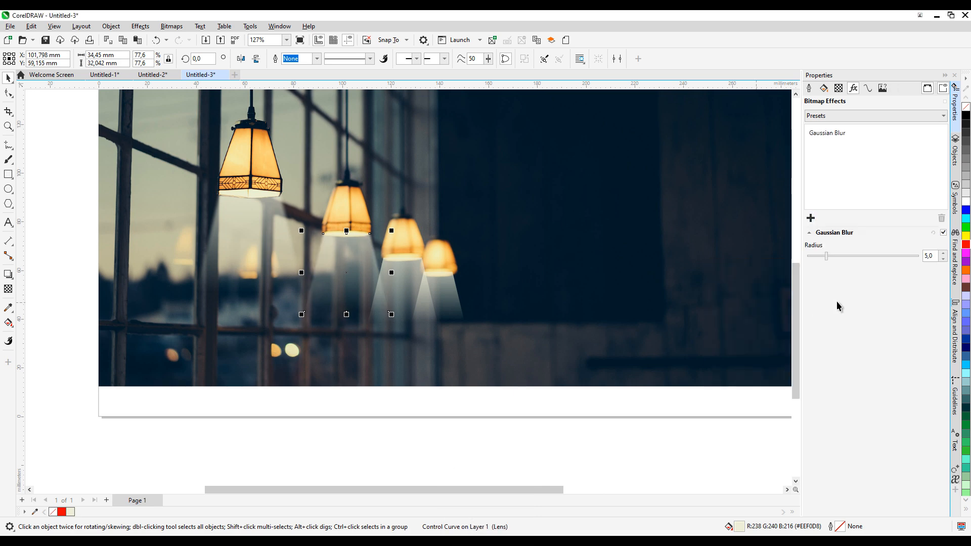
type("10")
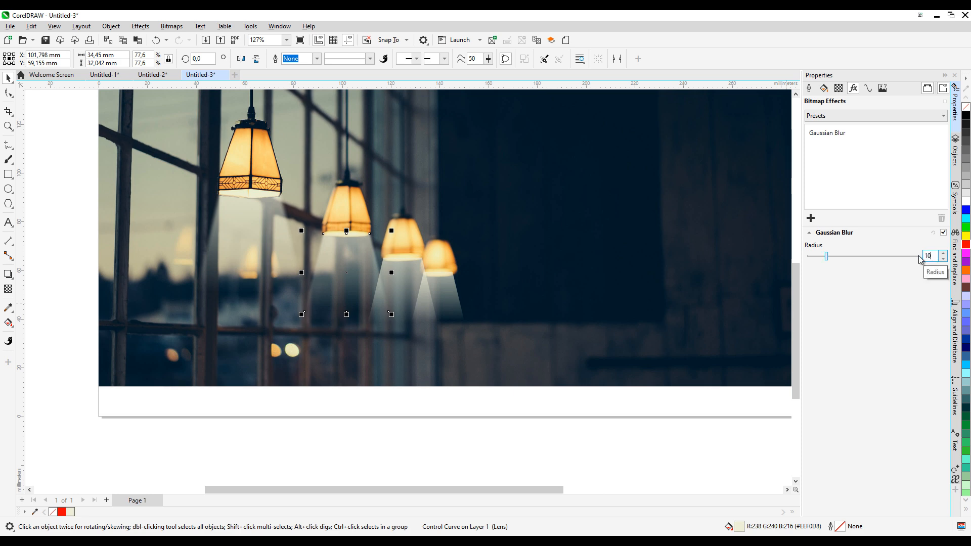
Apply a Gaussian Blur with a radius of 12 to the light cone beneath the third lamp.
left_click(418, 273)
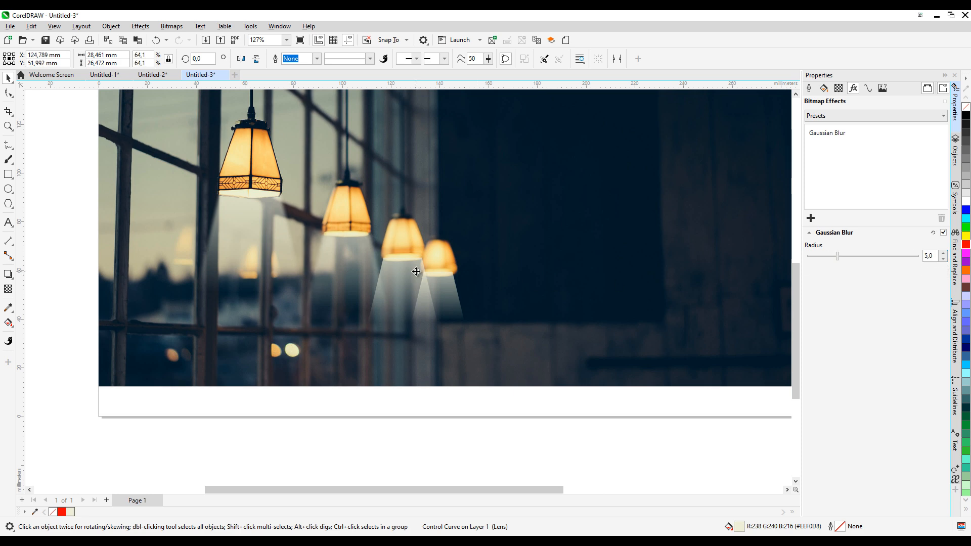
left_click(811, 218)
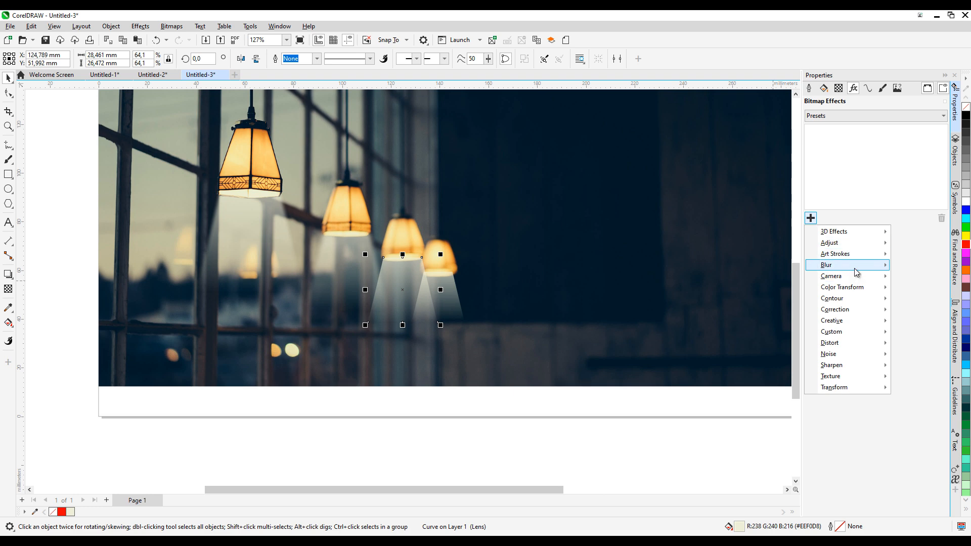
mouse_move(850, 267)
left_click(767, 303)
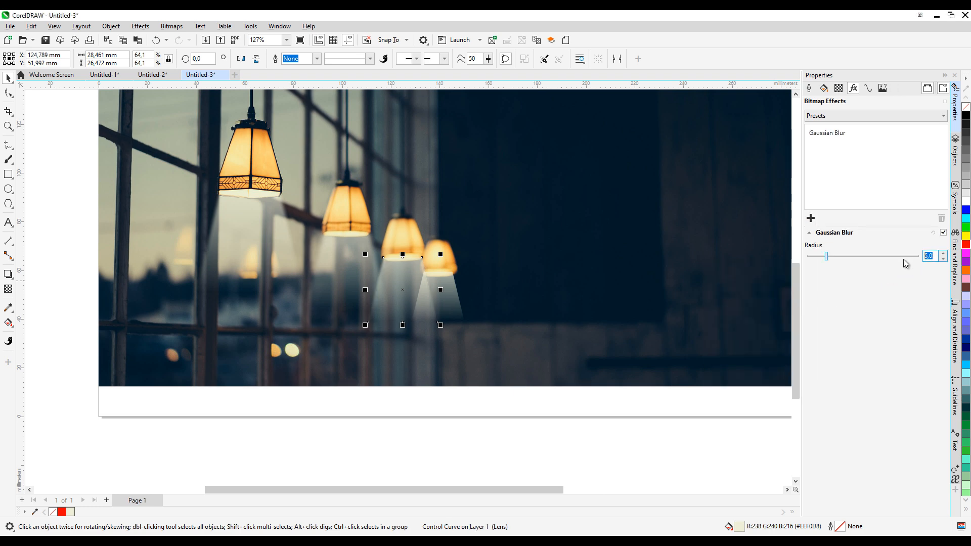
type("12")
Nudge the fourth lamp's light cone about 0.5 mm to the right and apply a Gaussian Blur with a radius of 14.
left_click(457, 282)
left_click(442, 289)
key("Right")
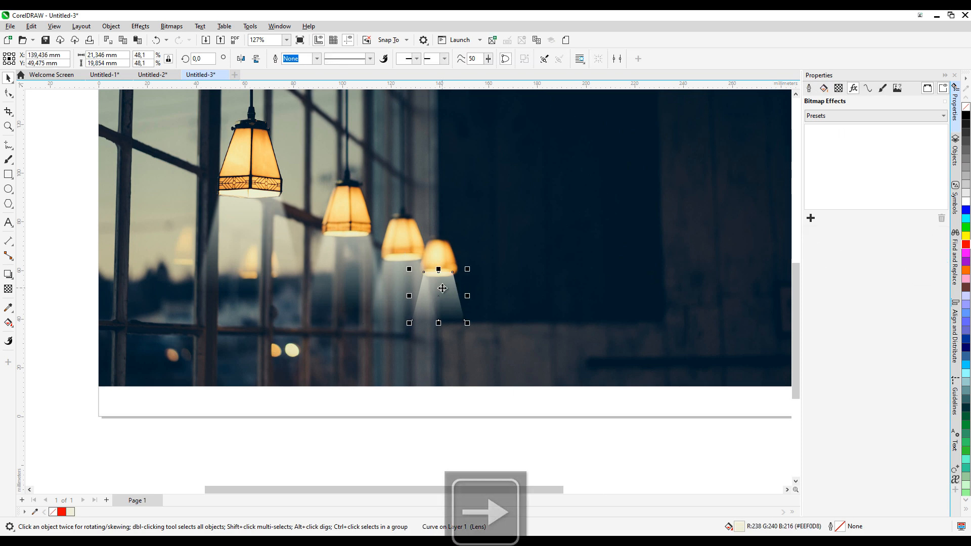
left_click(811, 219)
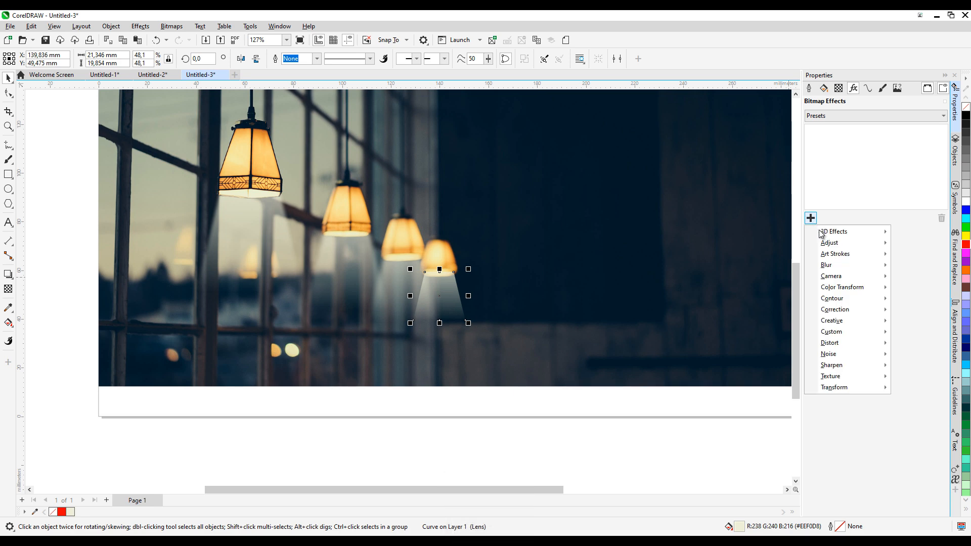
mouse_move(871, 266)
left_click(773, 303)
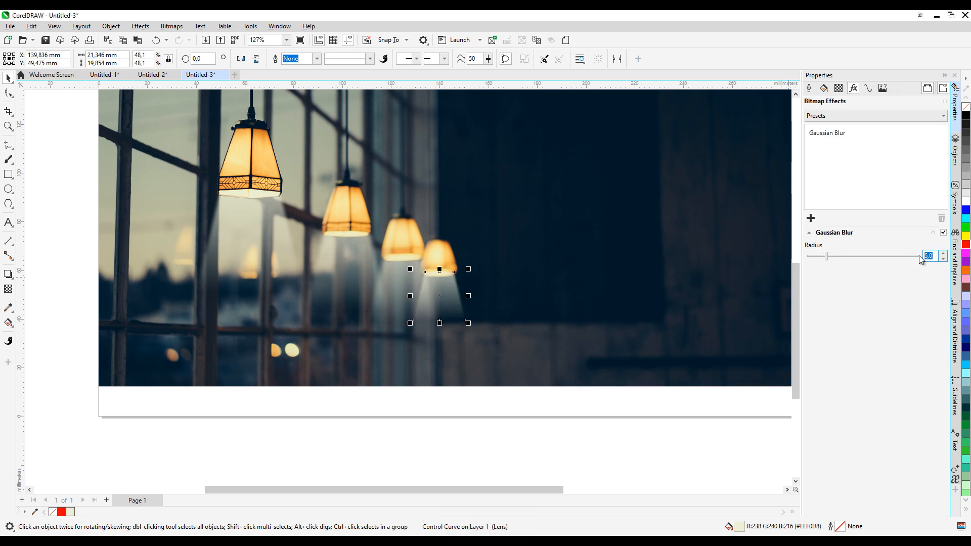
type("14")
key("Return")
Select all four light cones together and fill them with white.
left_click(688, 439)
scroll(477, 256, "down", 2)
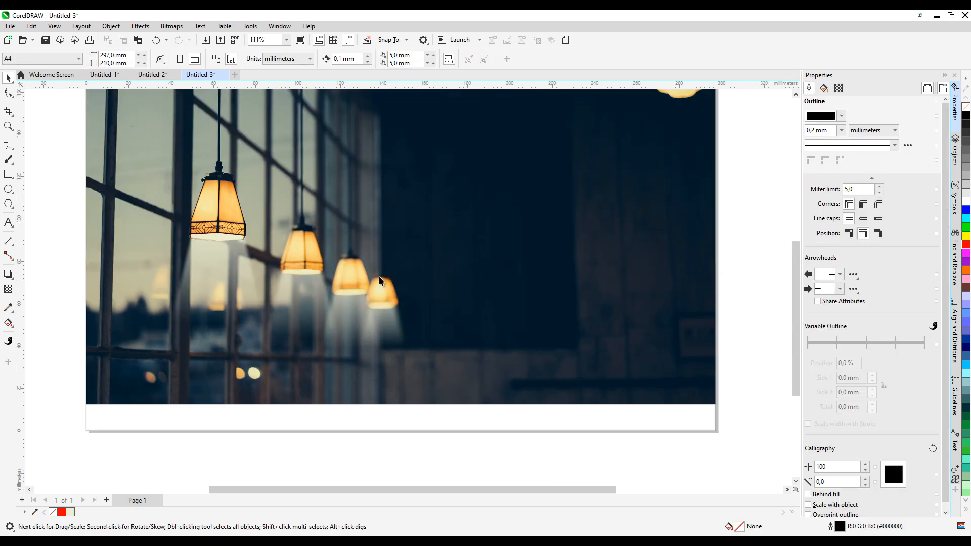
left_click_drag(174, 232, 559, 395)
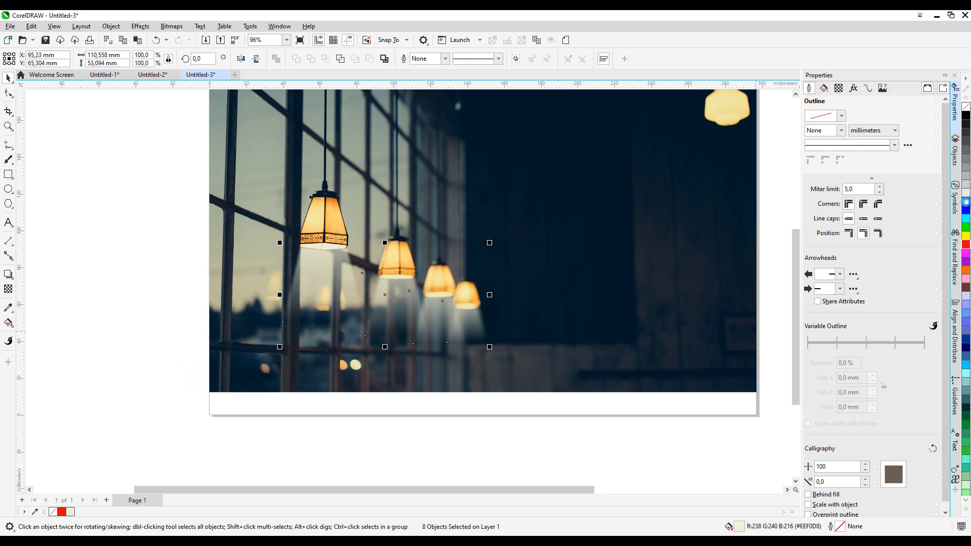
left_click(966, 201)
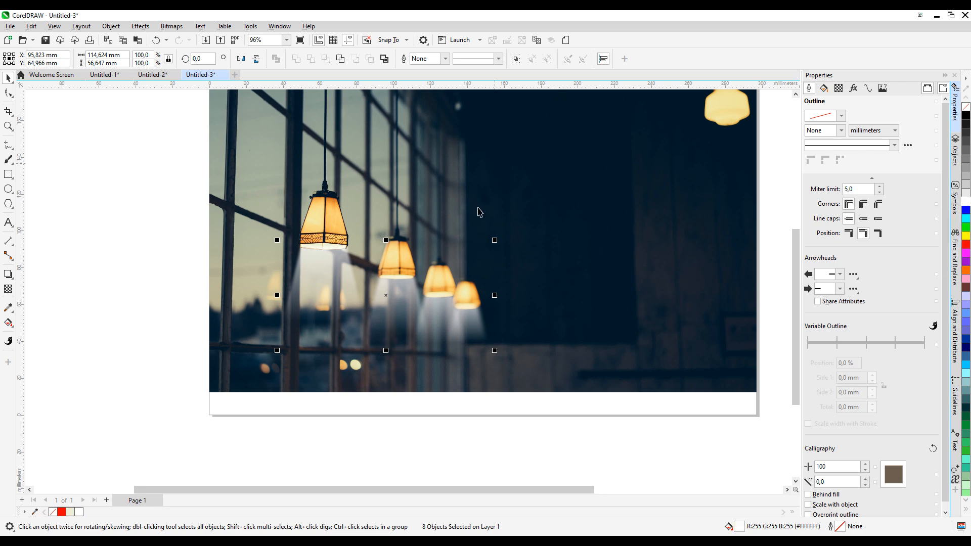
Try the cream fill on the selected light cones and tint it twice with orange.
scroll(480, 213, "down", 1)
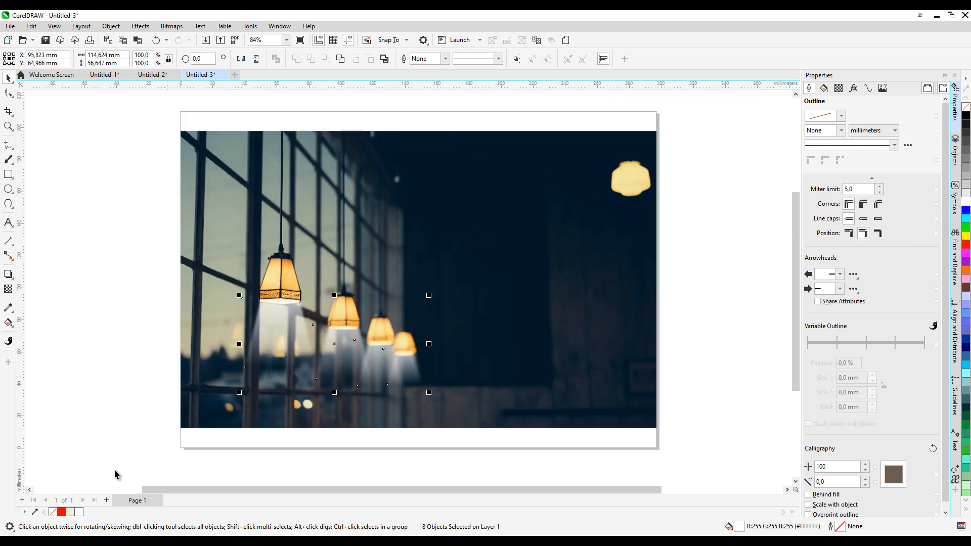
left_click(70, 513)
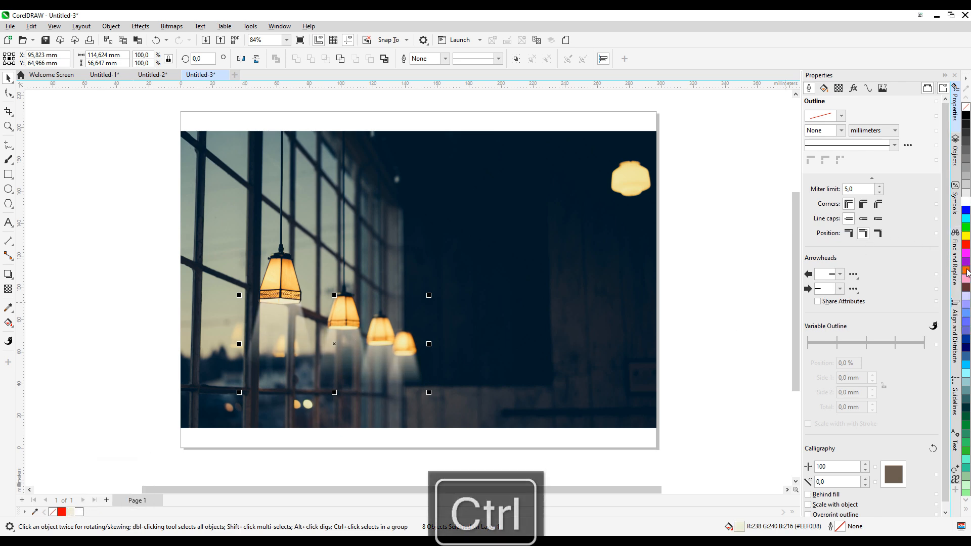
left_click(966, 269, "ctrl")
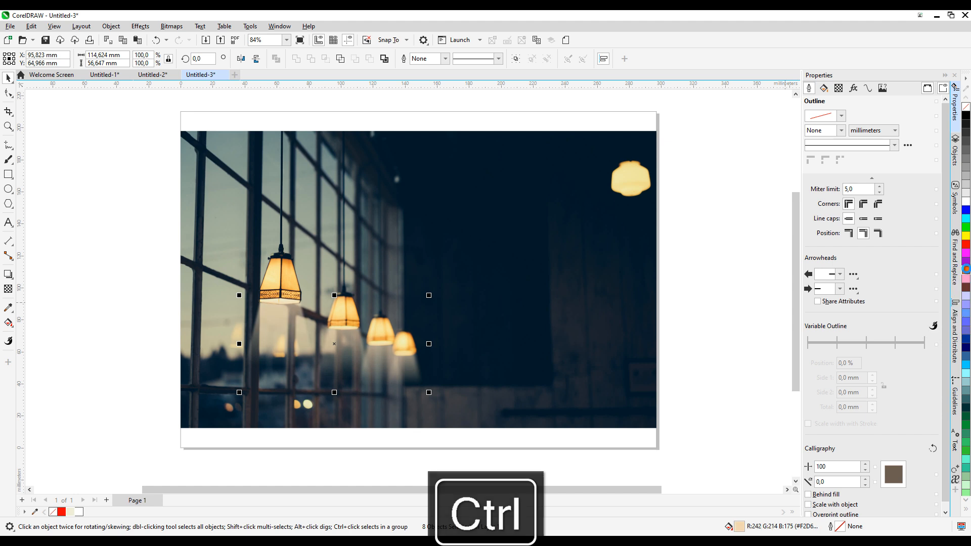
left_click(967, 269, "ctrl")
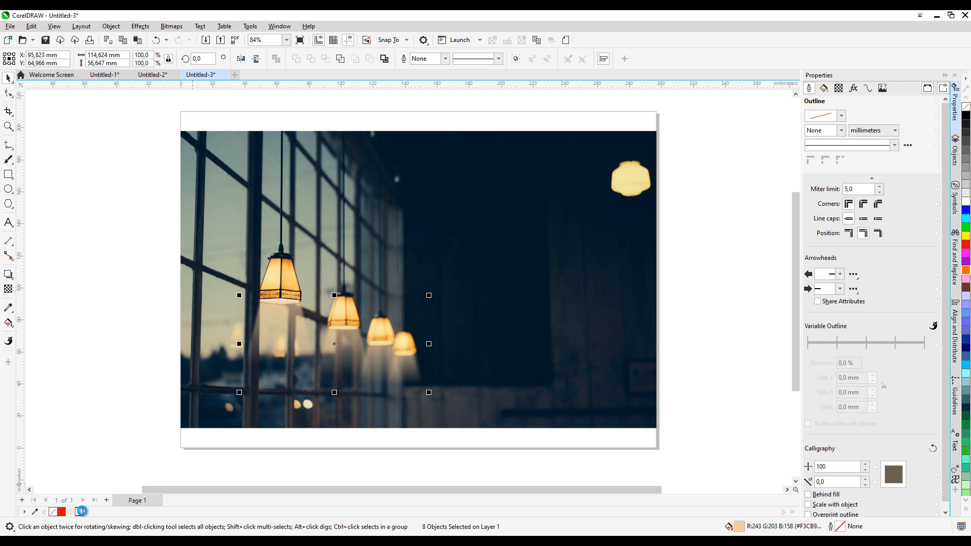
Set the light cones' fill back to white, deselect them, and preview the finished image in full screen.
left_click(79, 512)
left_click(116, 315)
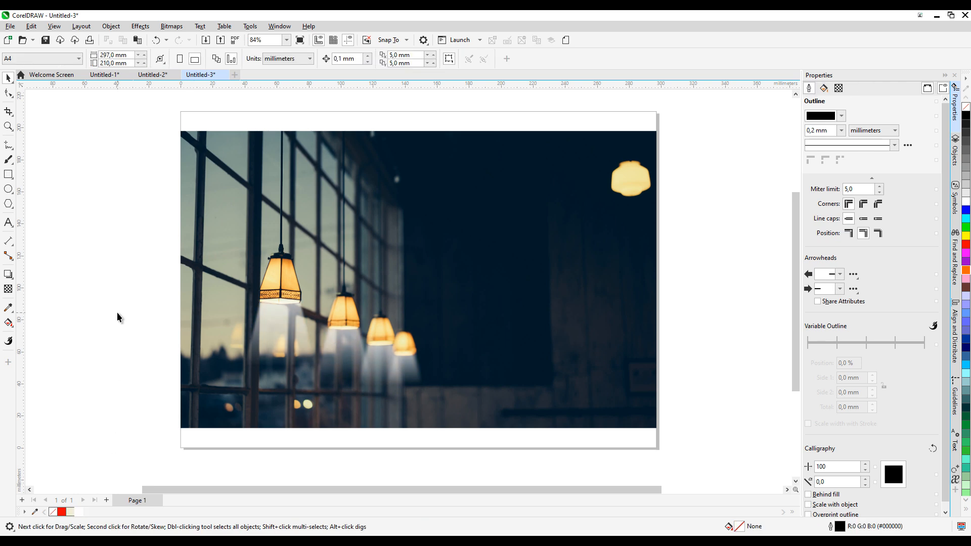
key("F4")
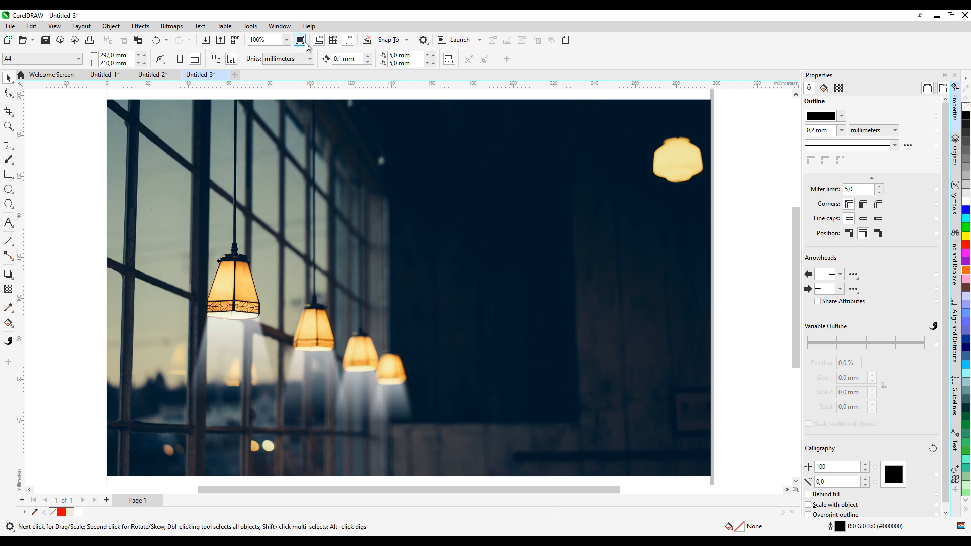
left_click(302, 41)
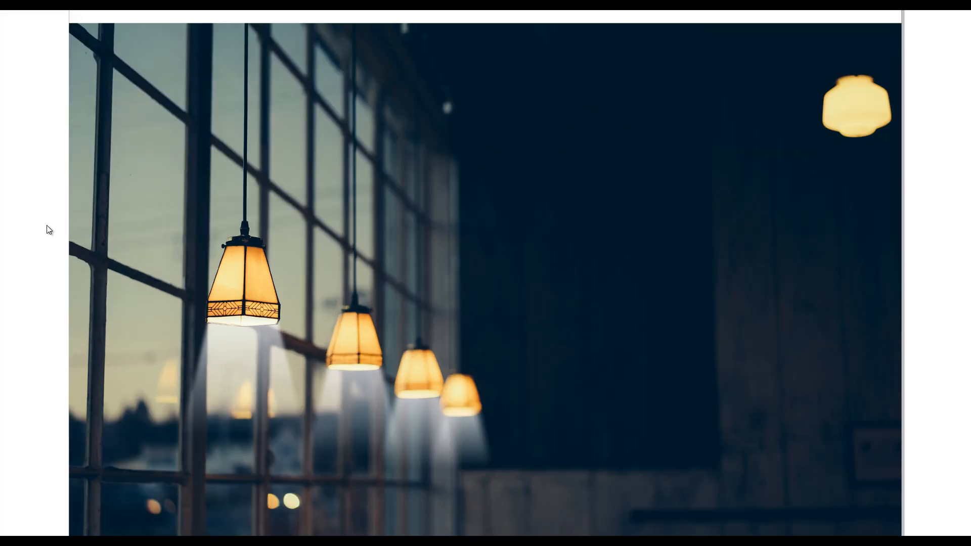